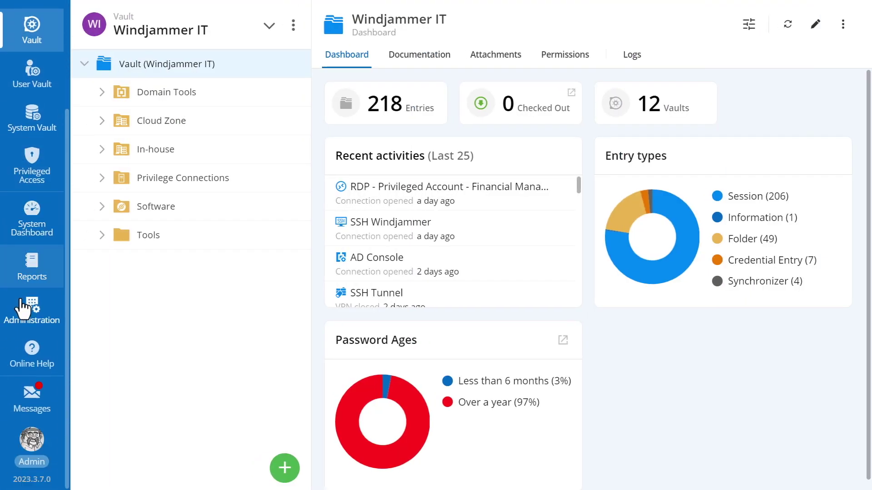
# Step: Go to the PAM Providers list under Administration > Privileged Access
pyautogui.click(31, 314)
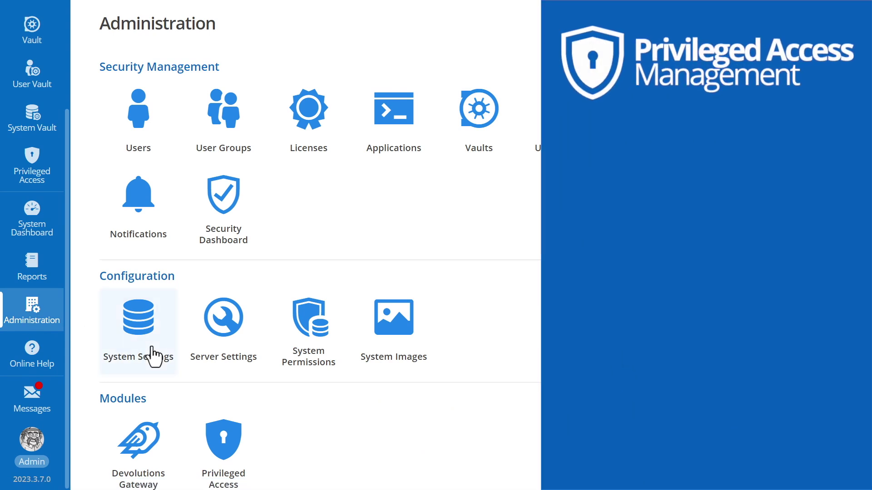
pyautogui.scroll(-2, 168, 358)
pyautogui.click(222, 355)
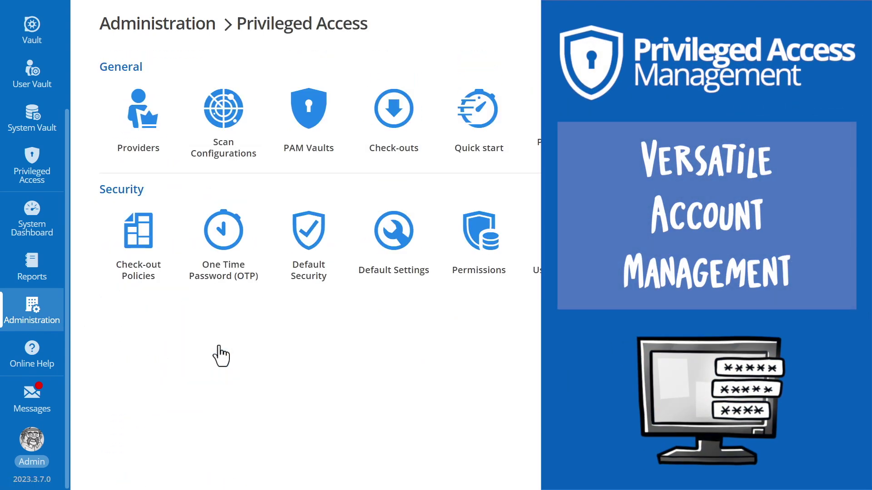
pyautogui.click(142, 138)
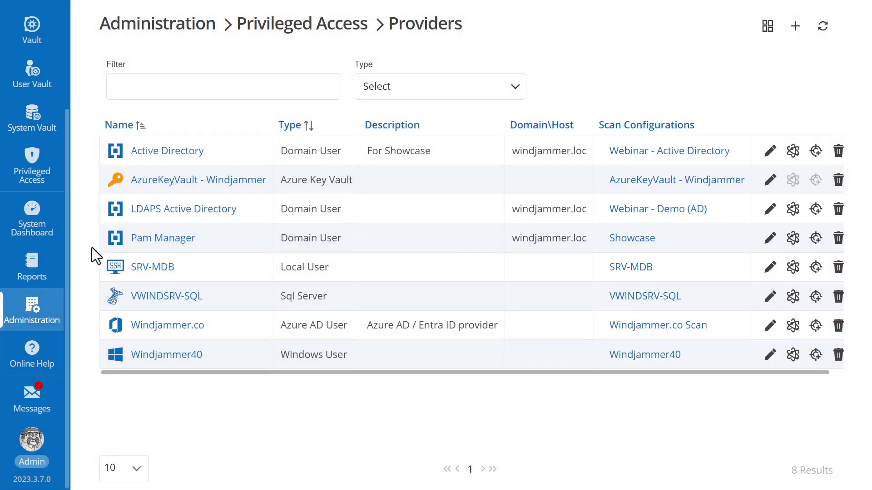
# Step: Browse the password-reset-only provider types, then show the AnyIdentity provider templates
pyautogui.click(794, 27)
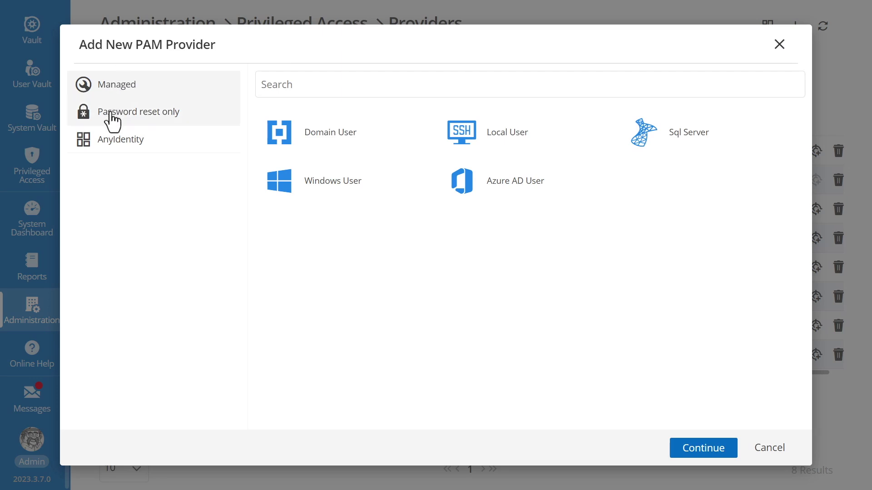
pyautogui.click(112, 122)
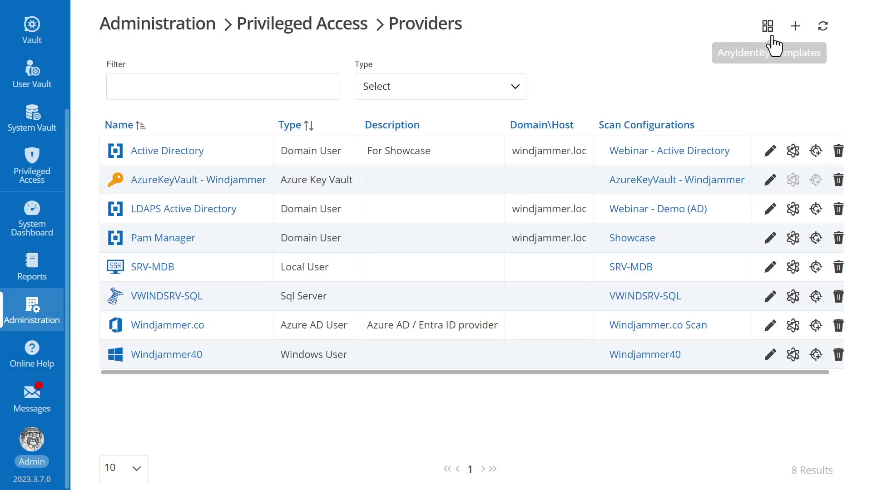
pyautogui.click(767, 25)
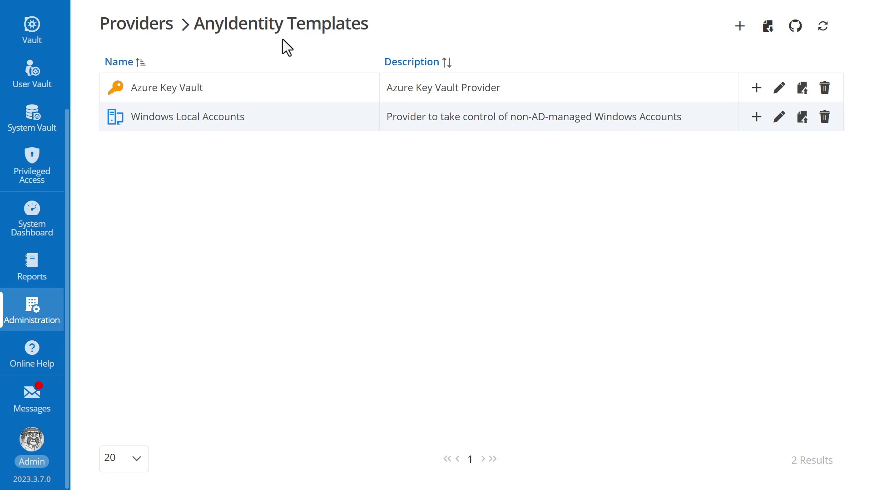
# Step: Review the Azure Key Vault template's Password Rotation settings down to its script
pyautogui.click(777, 95)
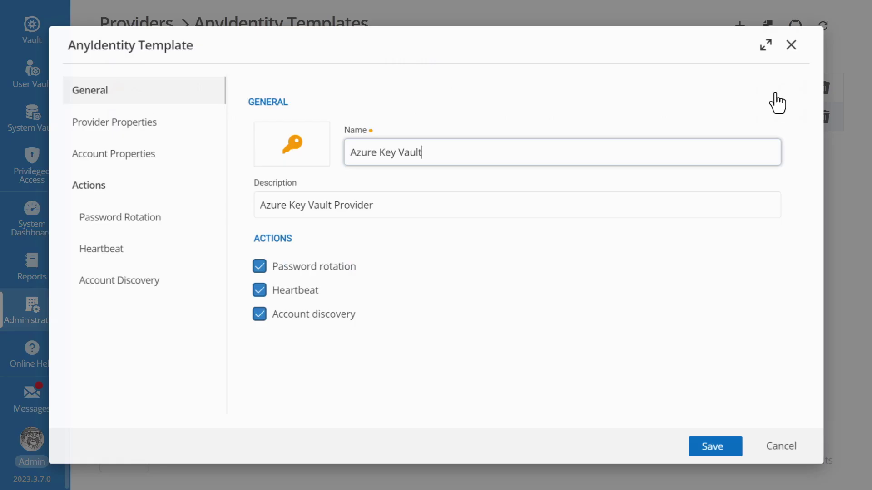
pyautogui.click(114, 220)
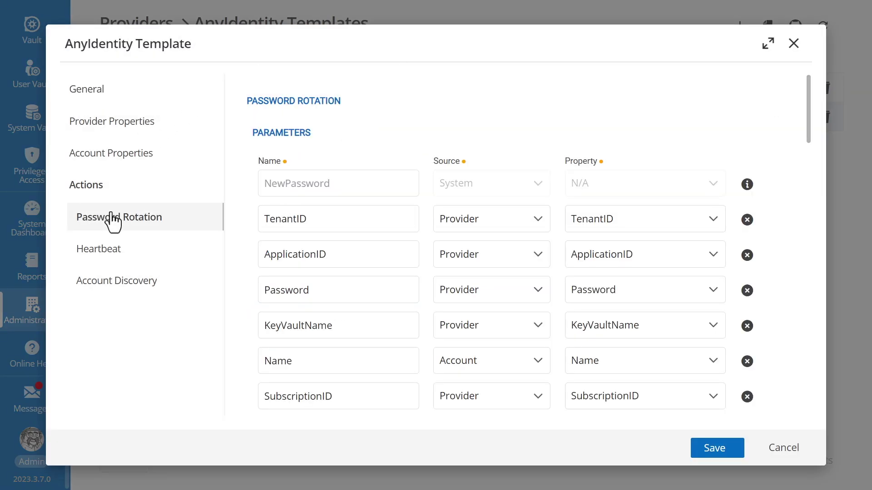
pyautogui.scroll(-10, 291, 199)
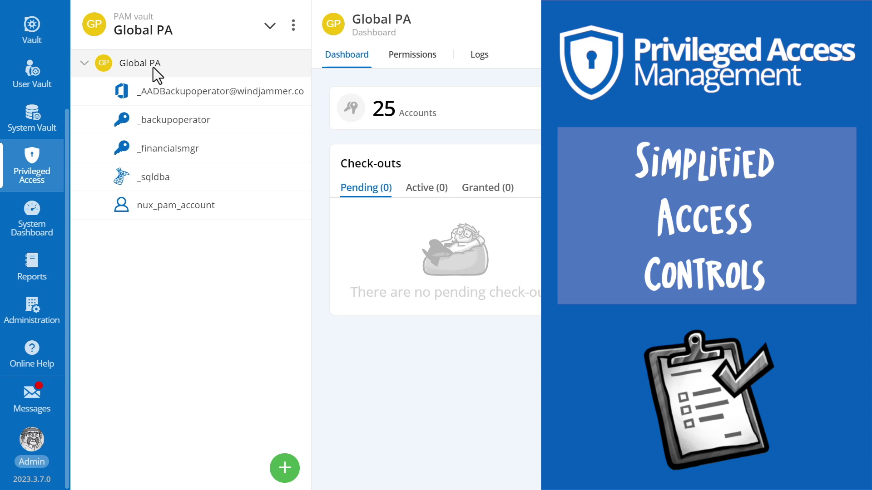
# Step: Request a check-out of _financialsmgr from a different approver, with a comment
pyautogui.click(168, 150)
pyautogui.click(776, 25)
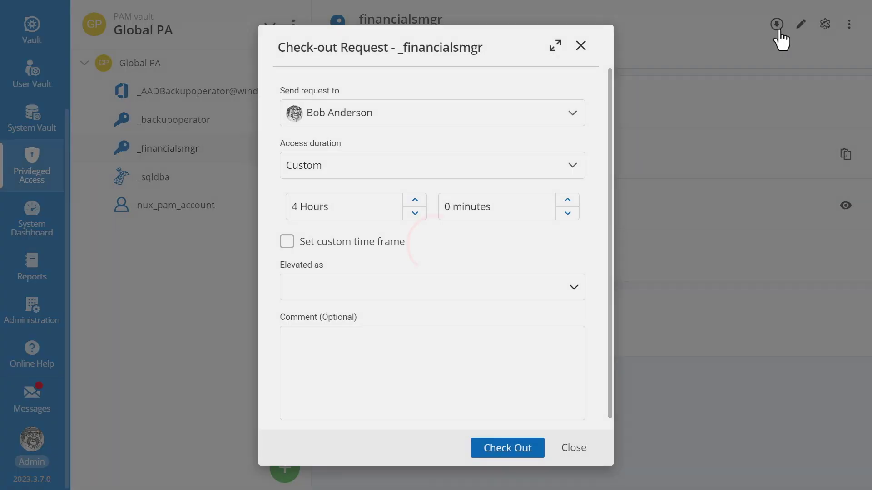
pyautogui.click(379, 119)
pyautogui.click(327, 225)
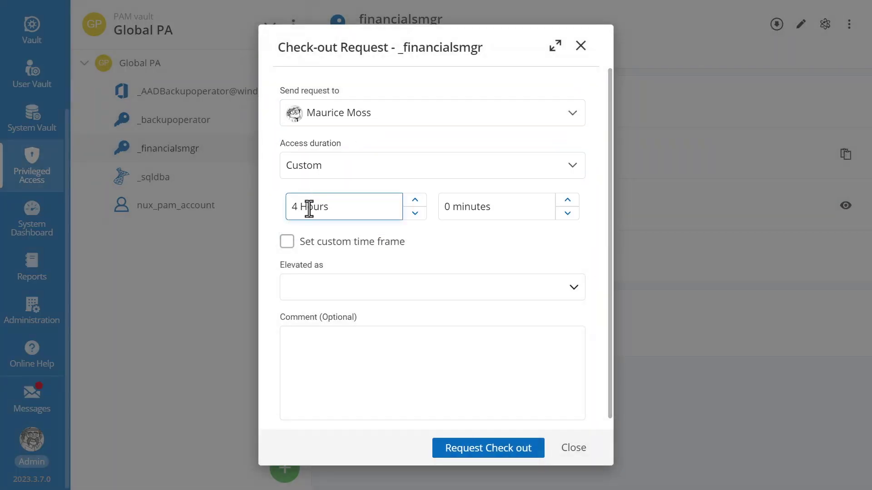
pyautogui.click(312, 339)
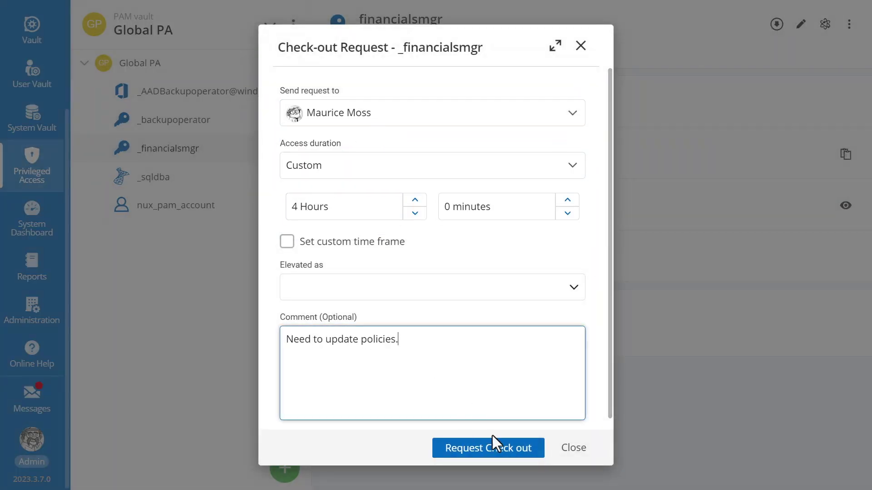
pyautogui.click(492, 443)
# Step: Approve the pending _financialsmgr check-out request with the message 'Great!'
pyautogui.click(144, 72)
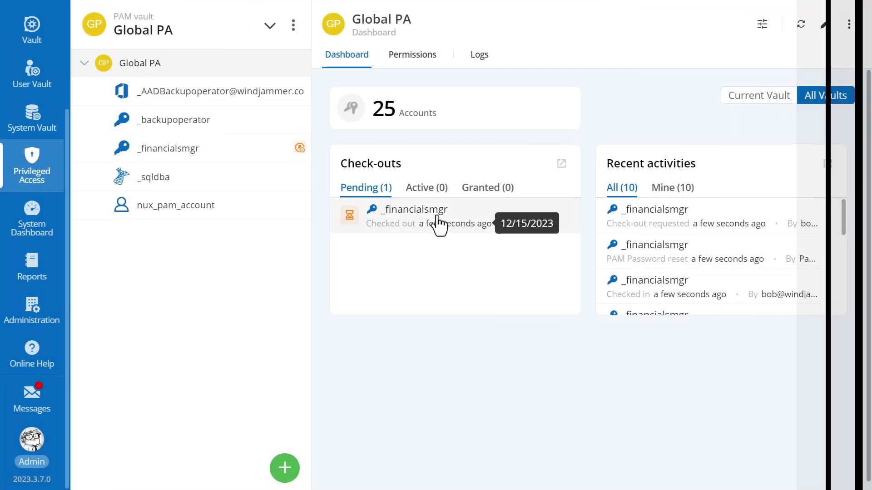
pyautogui.click(432, 220)
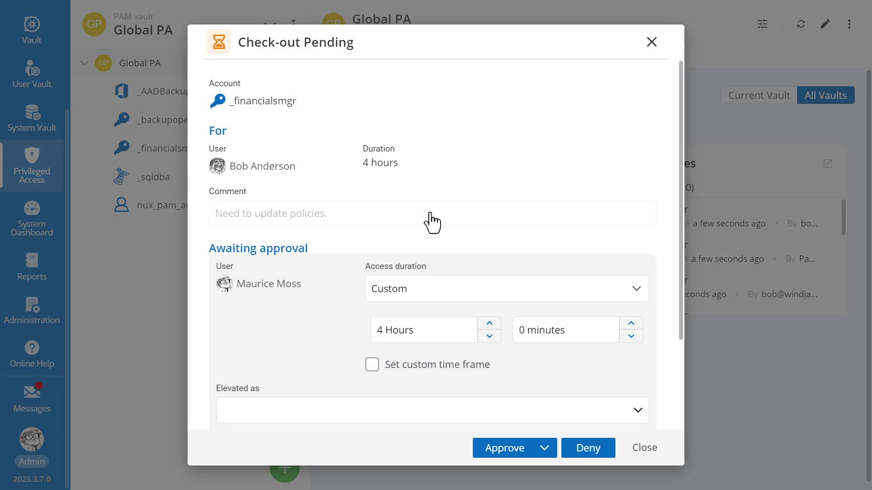
pyautogui.scroll(-3, 432, 221)
pyautogui.click(371, 390)
pyautogui.write('Great!')
pyautogui.click(491, 449)
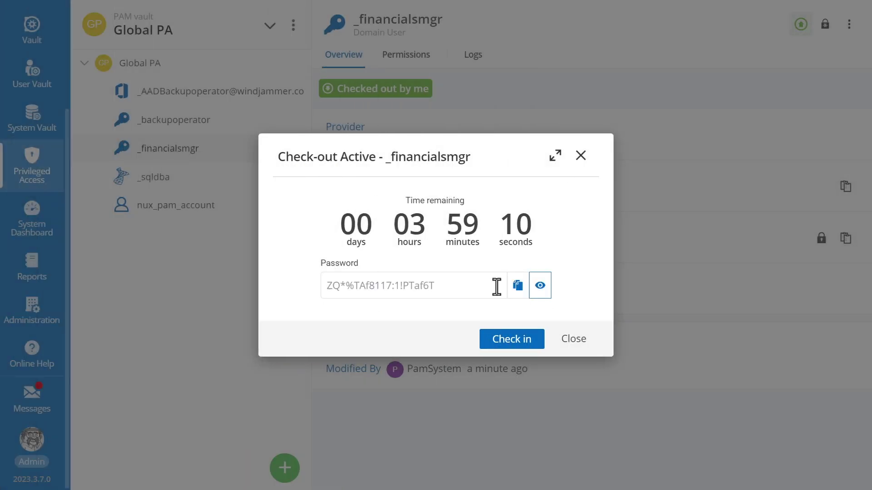
# Step: Check _financialsmgr back in and find its row in the password rotation report
pyautogui.click(493, 340)
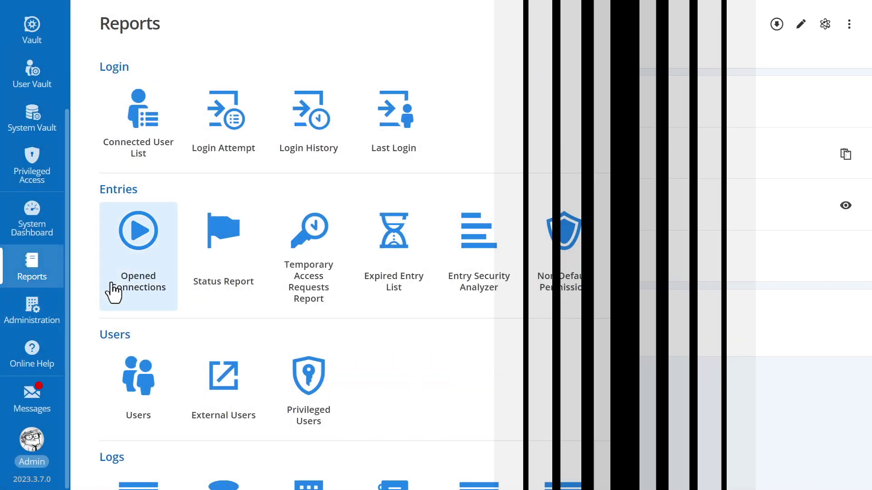
pyautogui.scroll(-8, 171, 282)
pyautogui.click(150, 306)
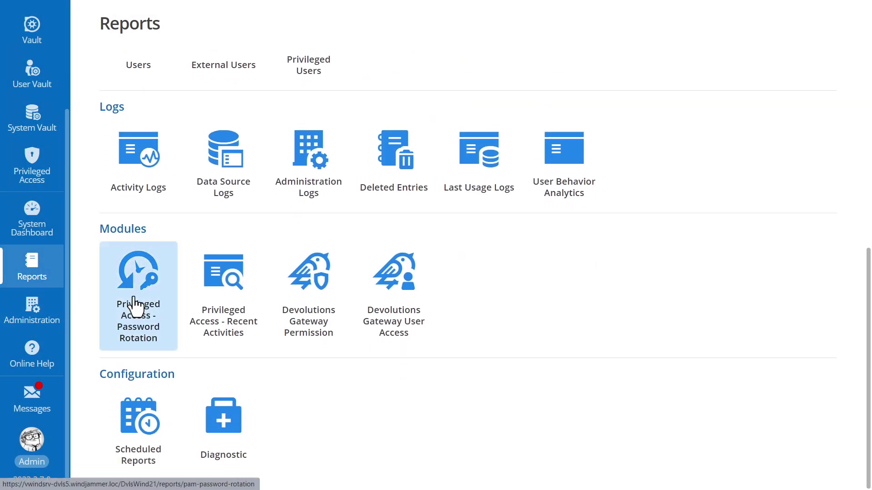
pyautogui.tripleClick(772, 162)
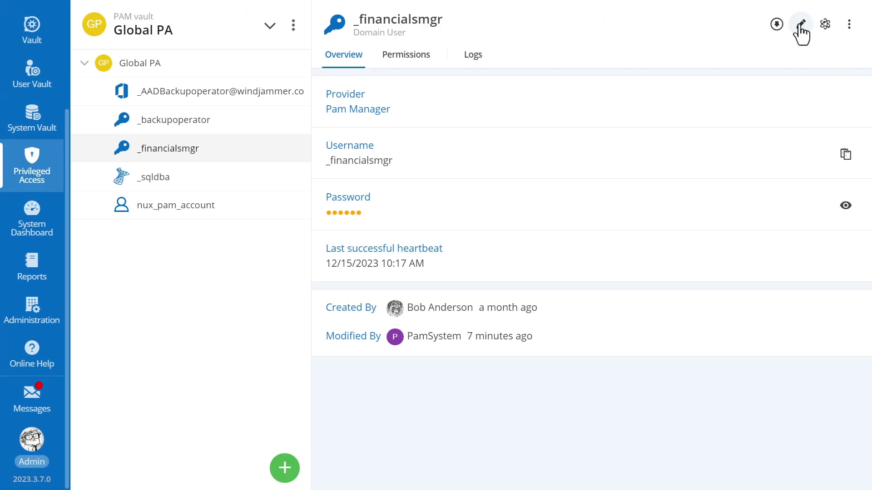
# Step: Review the security role definitions on the _financialsmgr account's Security settings
pyautogui.click(801, 25)
pyautogui.click(148, 135)
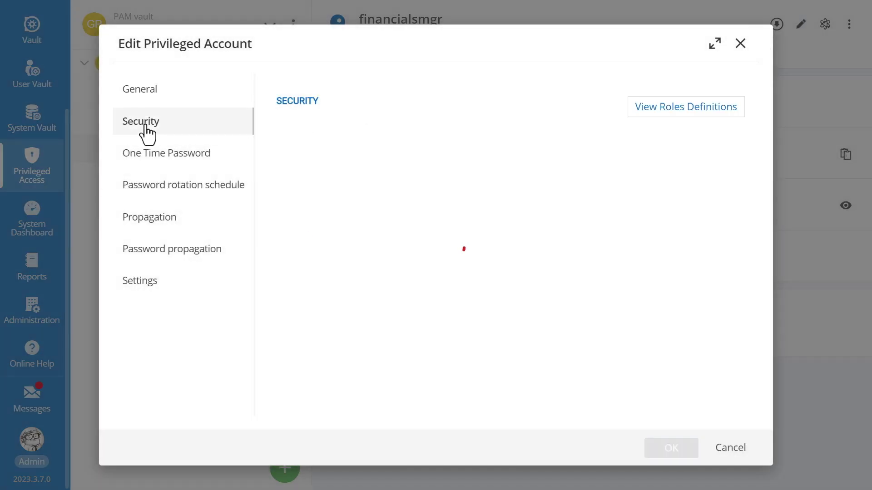
pyautogui.click(641, 119)
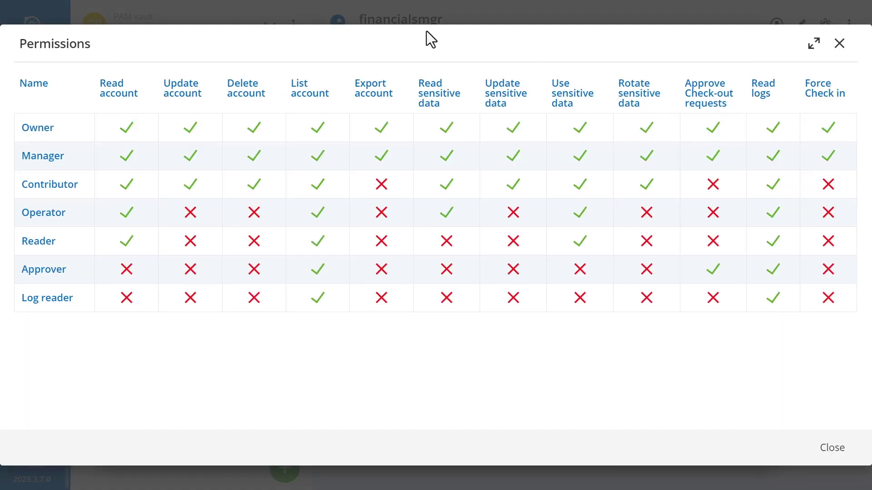
pyautogui.press('Escape')
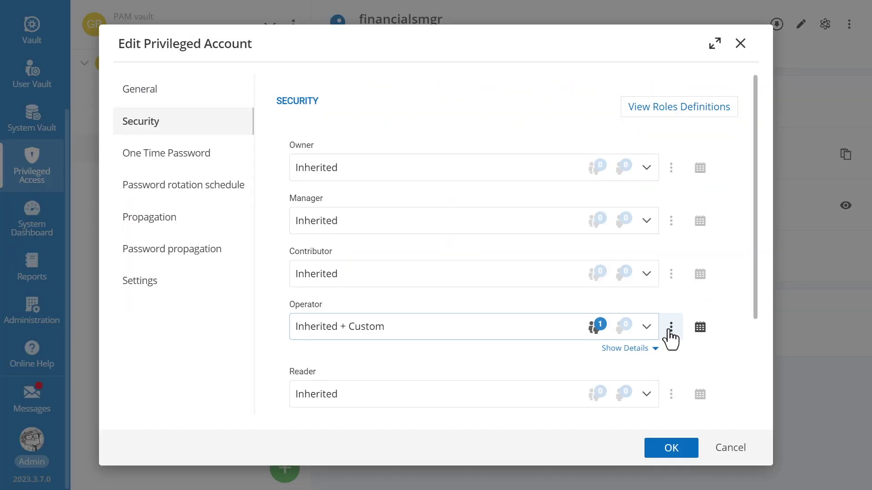
# Step: Grant the Operator role to selected users and the WINDJAMMER\Service Desk group
pyautogui.click(668, 332)
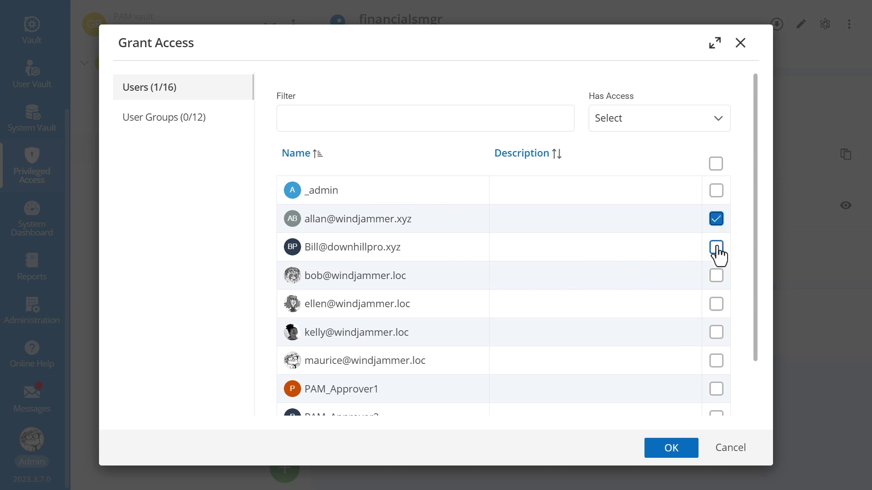
pyautogui.click(182, 126)
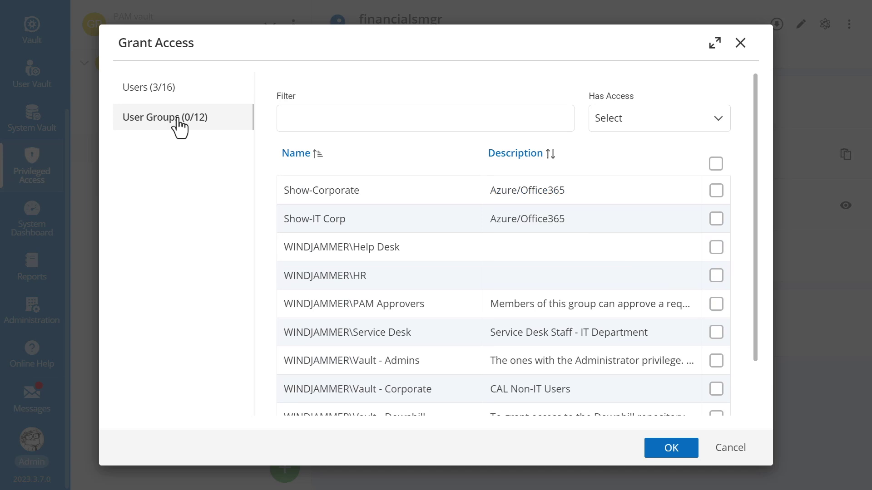
pyautogui.click(716, 333)
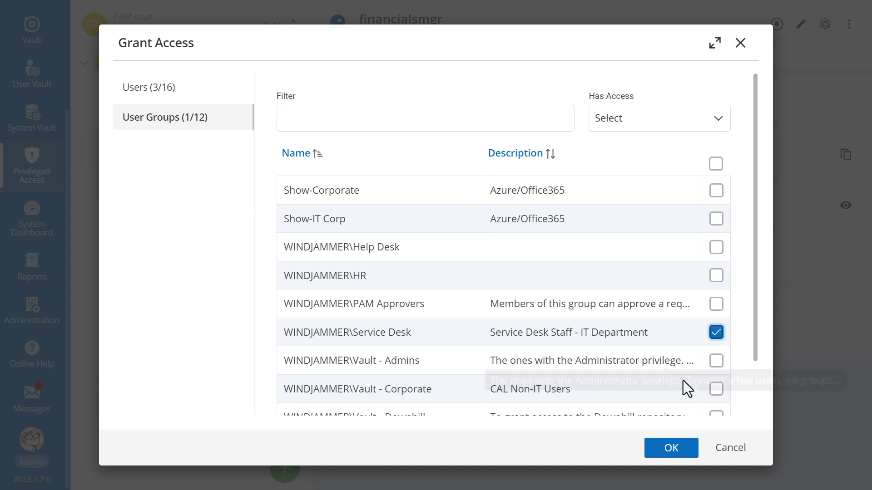
pyautogui.click(654, 458)
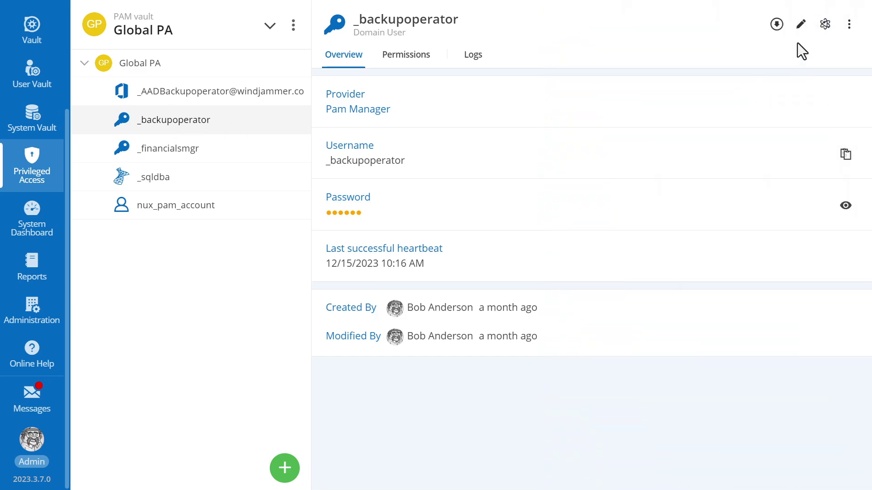
# Step: Start a check-out request for the _backupoperator account
pyautogui.click(776, 24)
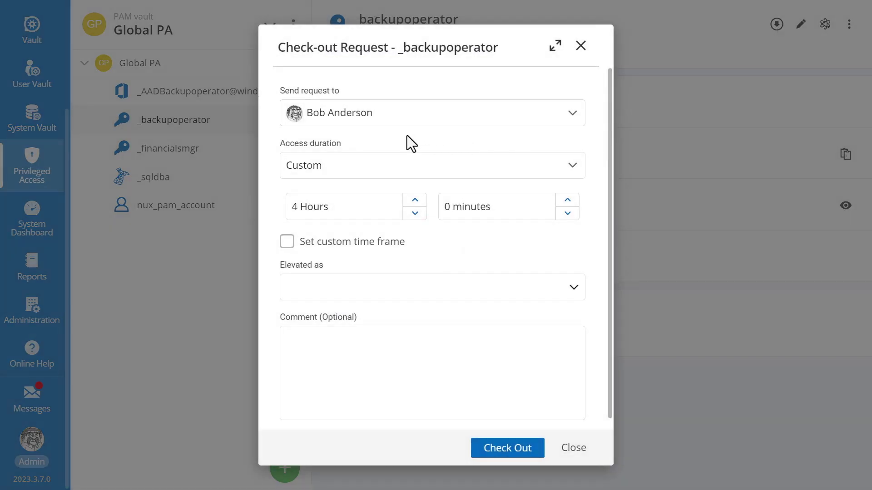
# Step: Request a _backupoperator check-out with a custom time frame, elevated as Domain Admins
pyautogui.click(376, 119)
pyautogui.click(317, 227)
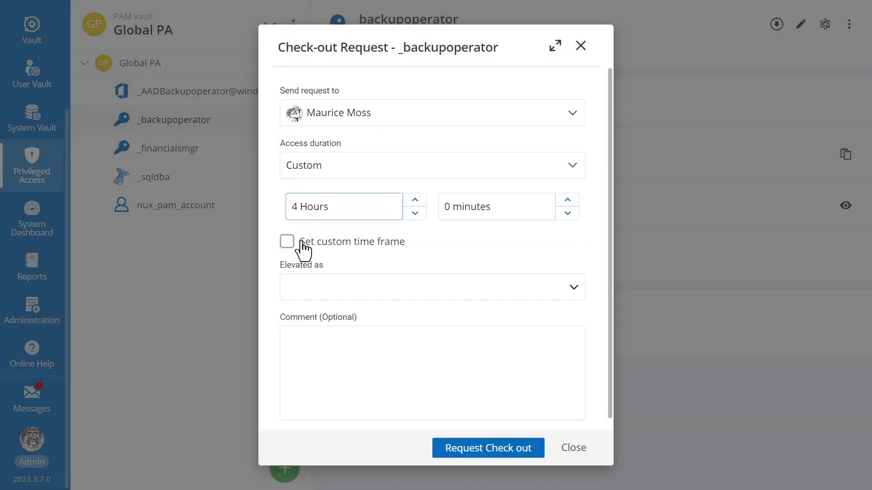
pyautogui.click(287, 242)
pyautogui.click(305, 263)
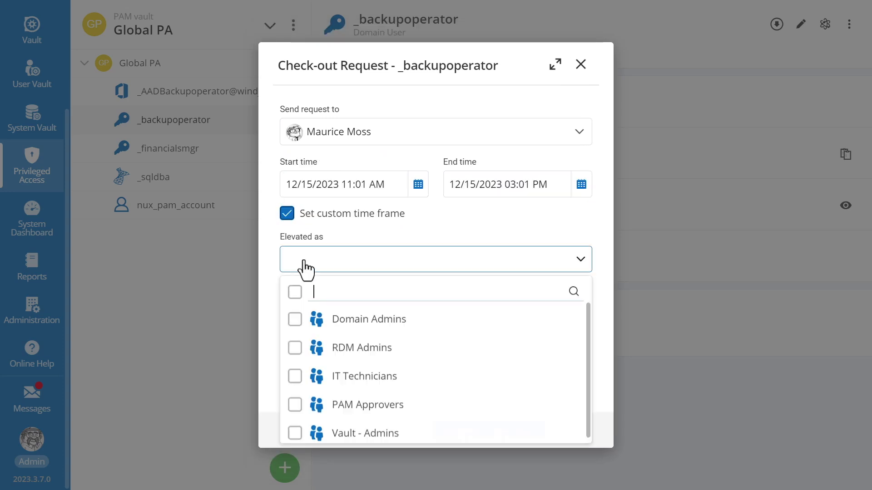
pyautogui.click(296, 322)
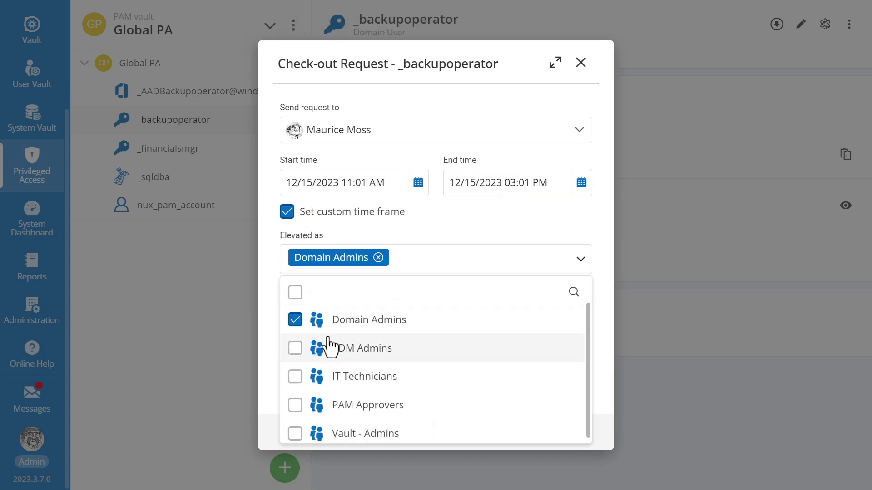
pyautogui.click(608, 313)
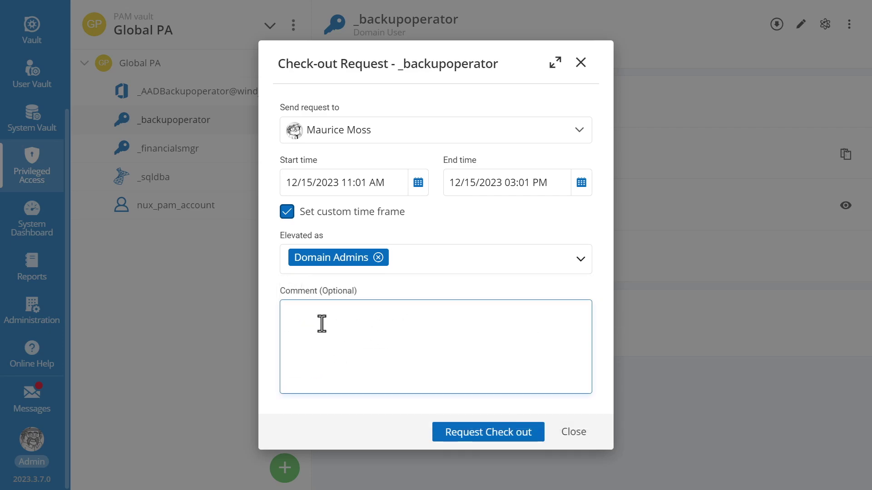
pyautogui.click(322, 320)
pyautogui.click(477, 434)
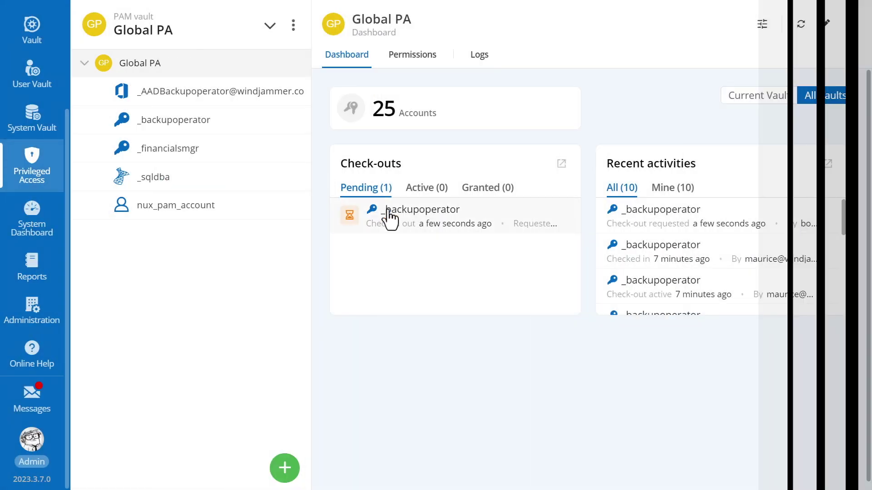
# Step: On the pending request, add Vault - Admins elevation and note that additional privileges are needed
pyautogui.click(390, 219)
pyautogui.scroll(-2, 372, 246)
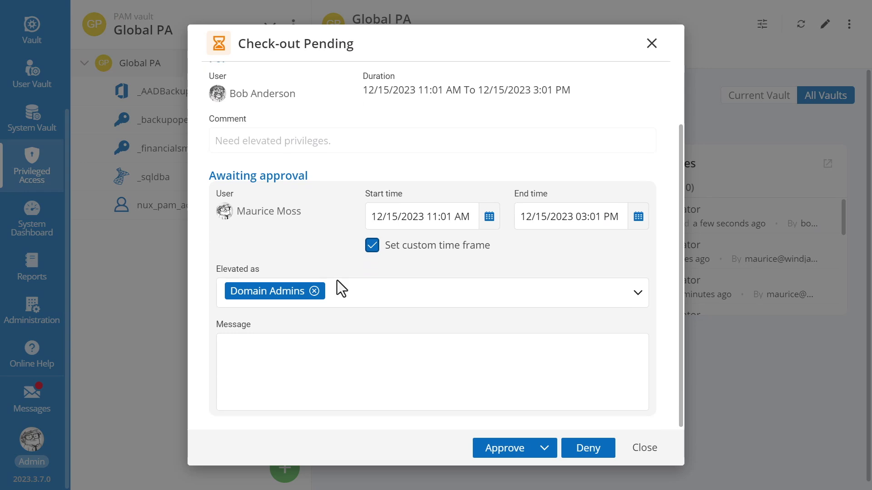
pyautogui.click(637, 293)
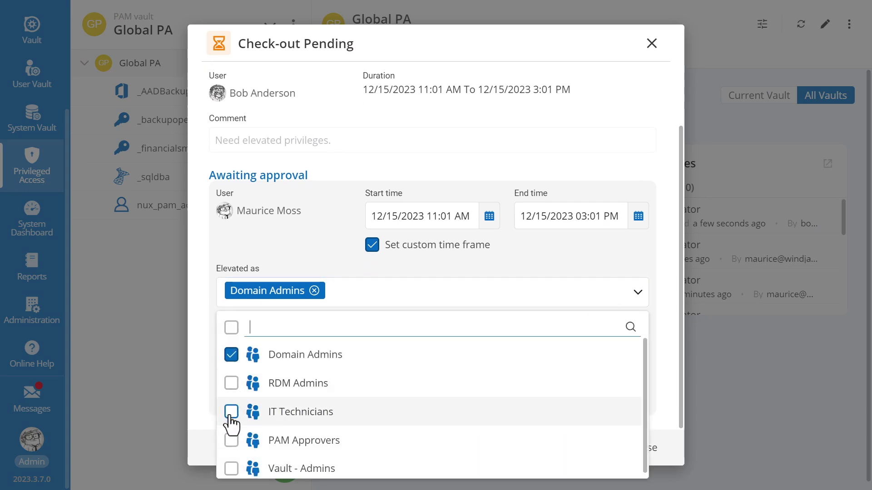
pyautogui.click(231, 465)
pyautogui.press('Escape')
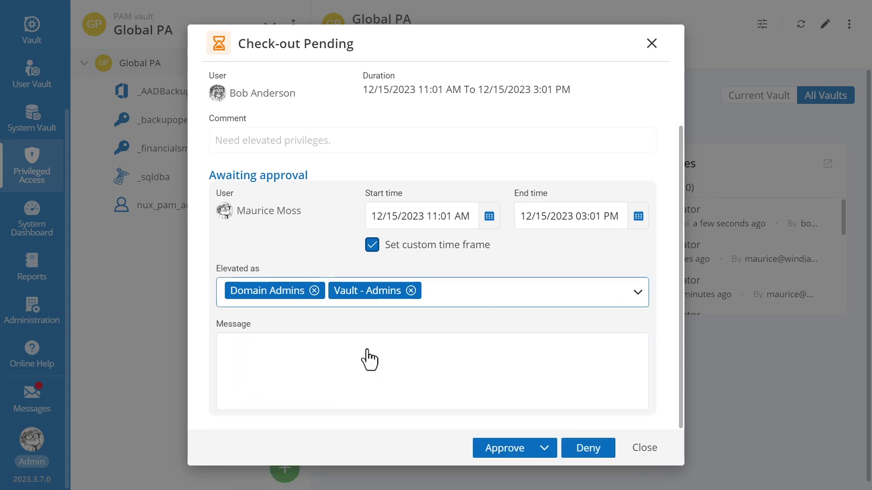
pyautogui.click(296, 362)
pyautogui.write("You'll also need additional privileges to complete this task.  Thanks for filling in for Ti")
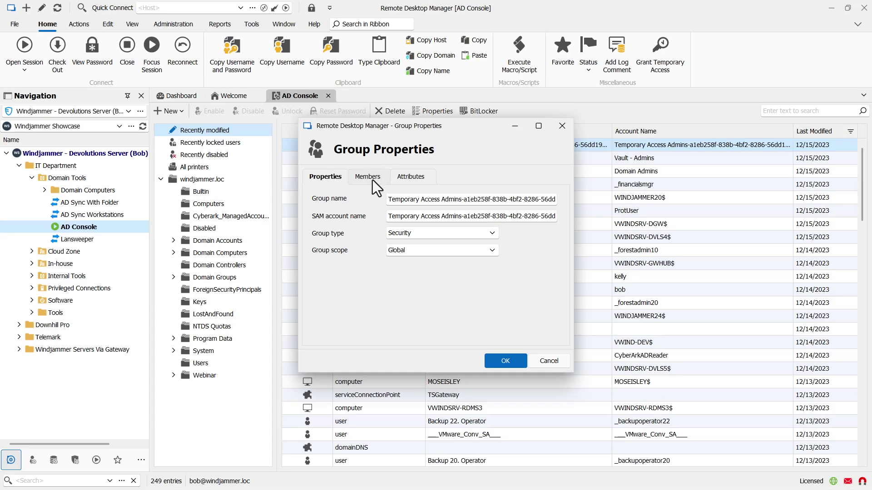
# Step: Check the Temporary Access Admins group's members, then cancel its properties dialog
pyautogui.click(369, 178)
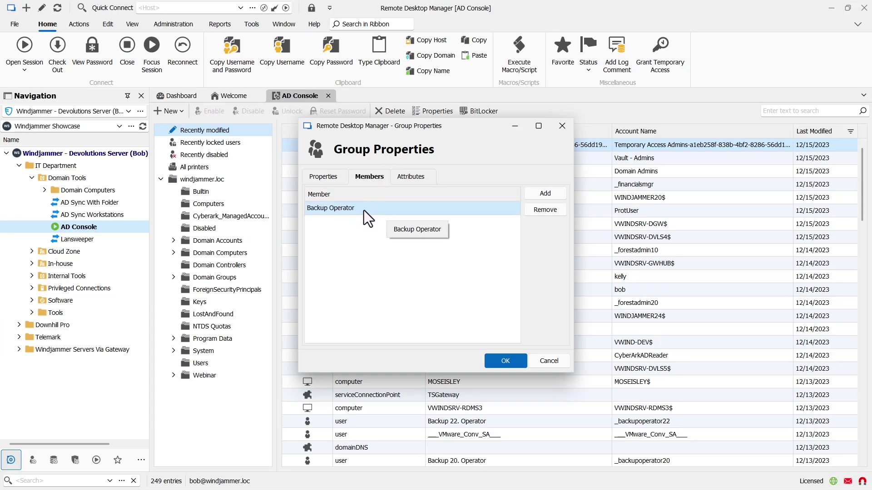
pyautogui.click(323, 177)
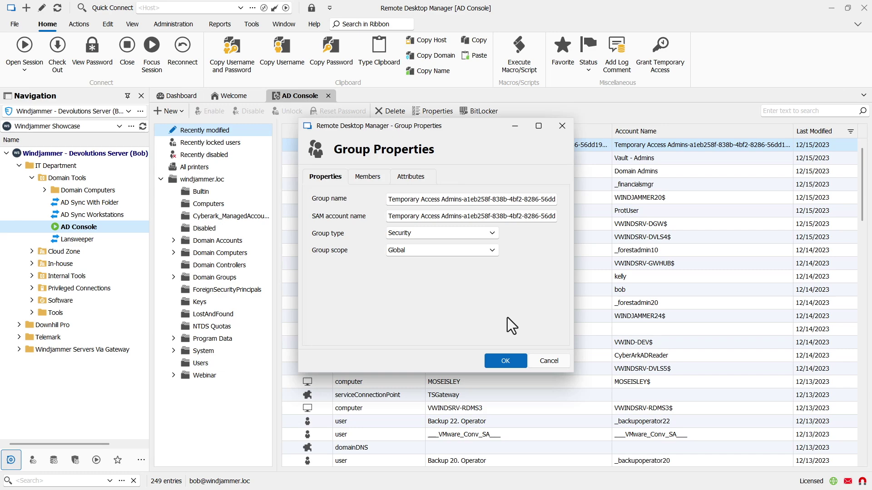
pyautogui.click(544, 360)
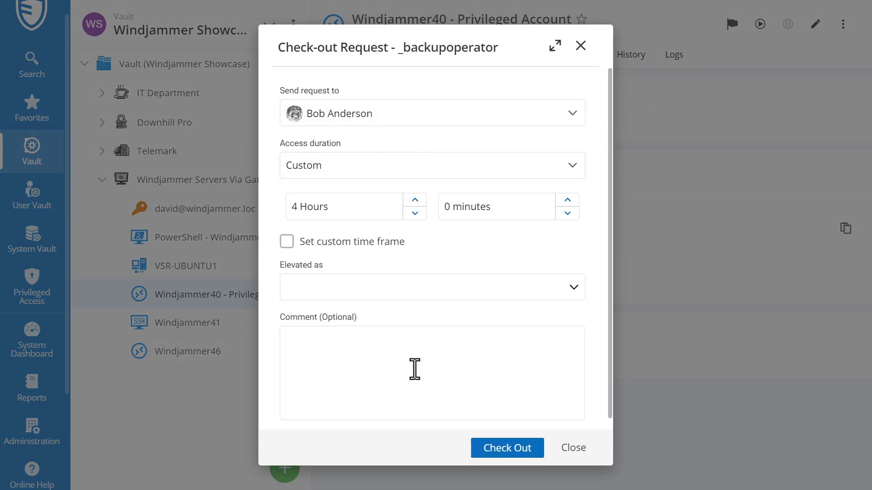
# Step: Check out Windjammer40 - Privileged Account, view its remote desktop, then exit Remote Desktop Manager
pyautogui.click(507, 448)
pyautogui.click(760, 25)
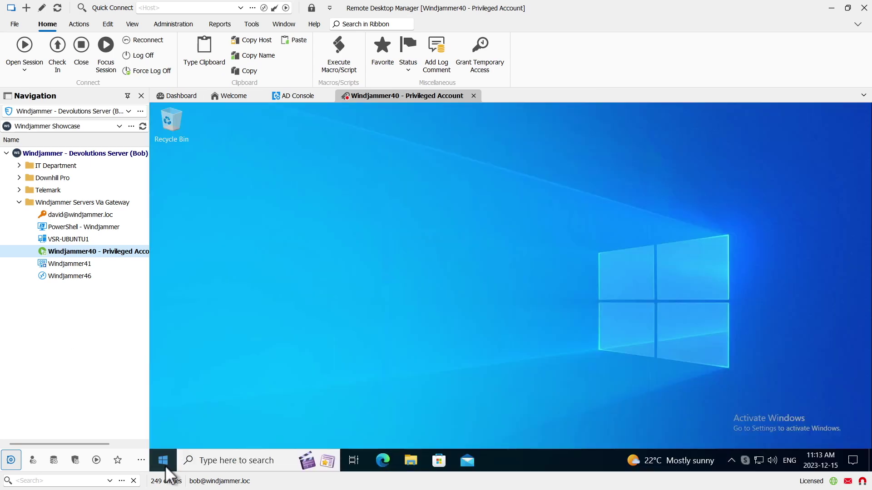
pyautogui.click(163, 462)
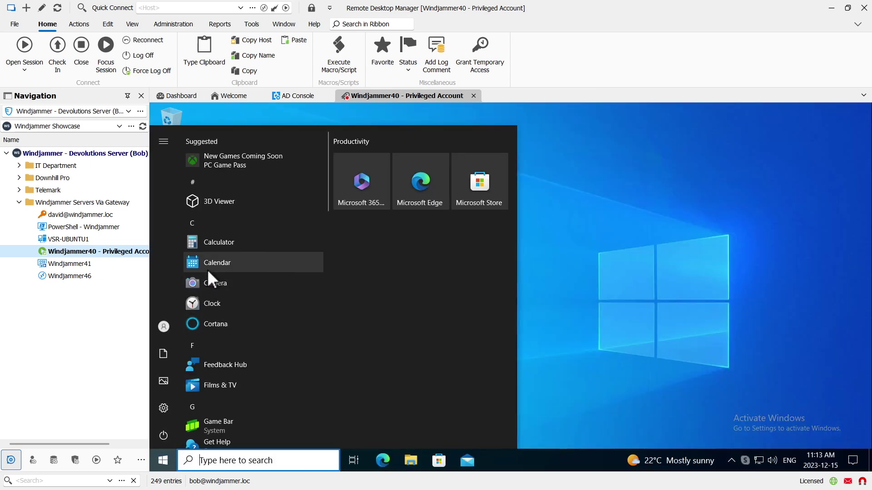
pyautogui.click(591, 300)
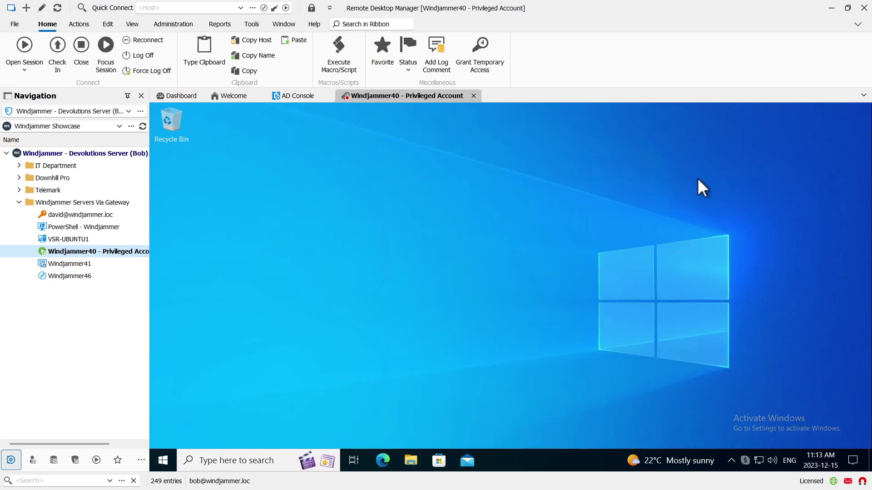
pyautogui.click(864, 7)
pyautogui.press('y')
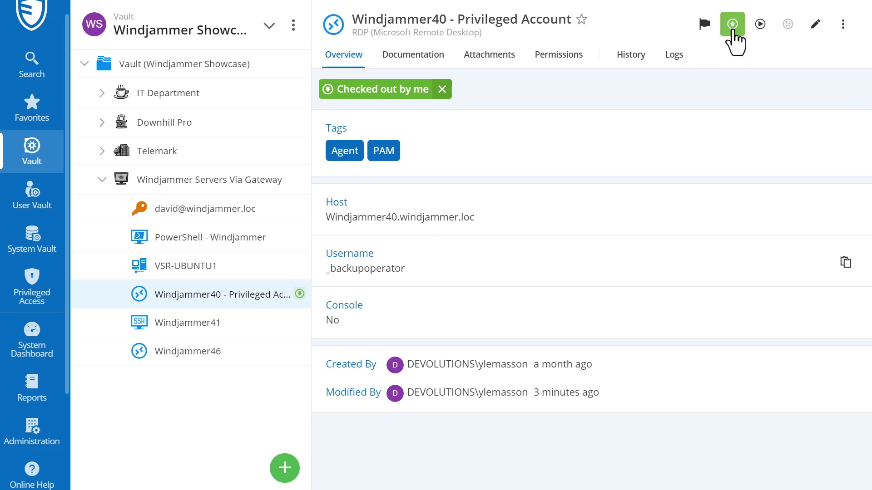
# Step: Check the Windjammer40 - Privileged Account entry back in
pyautogui.click(732, 26)
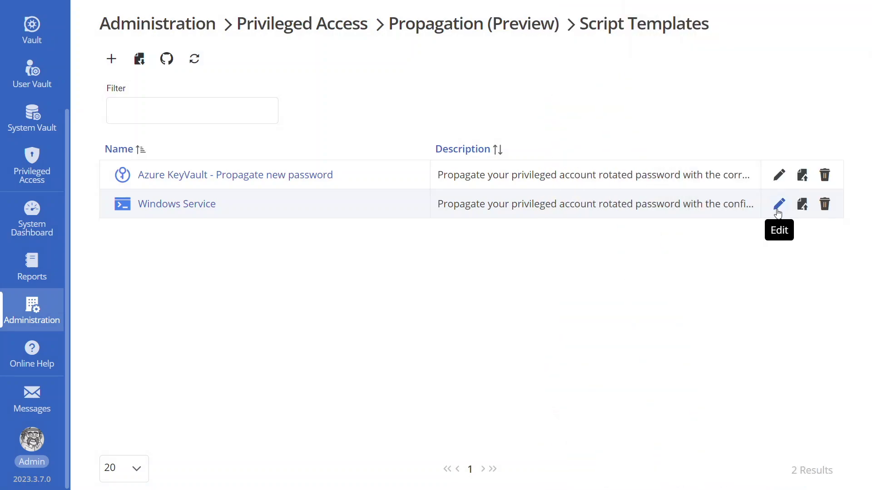
# Step: Review the Windows Service propagation template's properties, property mapping and script
pyautogui.click(778, 204)
pyautogui.click(170, 123)
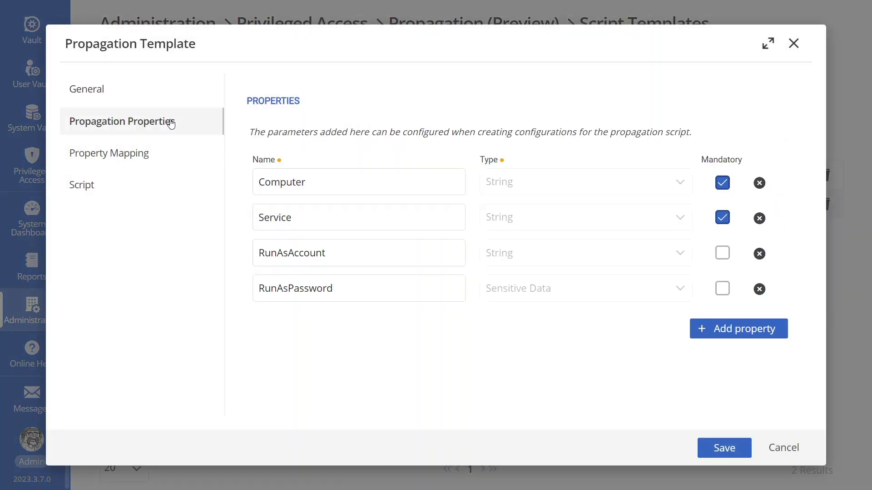
pyautogui.click(152, 153)
pyautogui.click(125, 188)
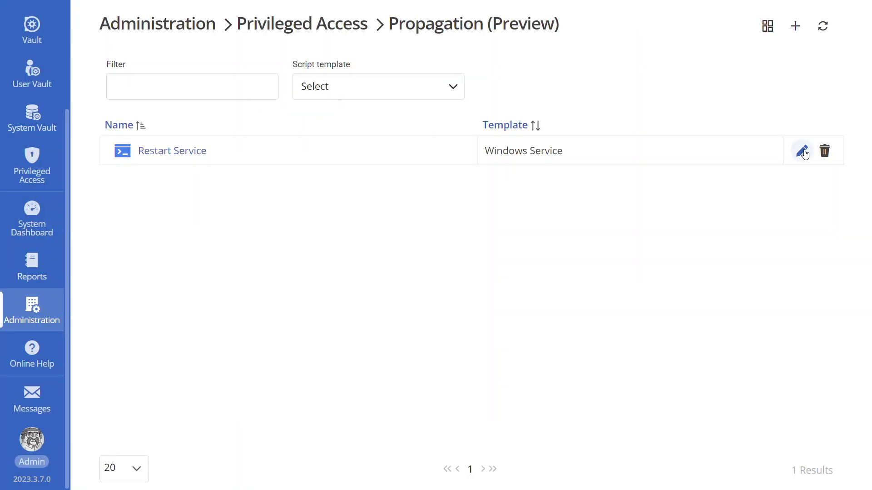
# Step: Review the Restart Service configuration's properties and property mapping
pyautogui.click(800, 153)
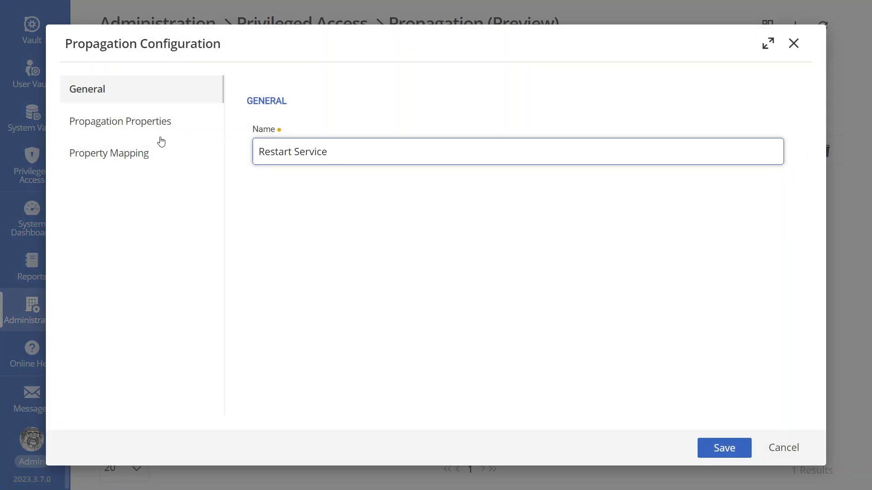
pyautogui.click(85, 130)
pyautogui.click(98, 167)
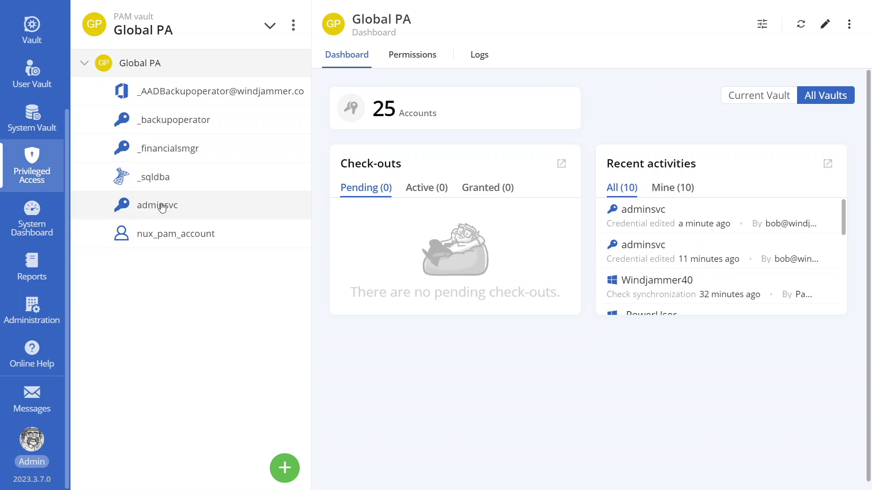
# Step: Edit the adminsvc account and add Restart Service as its propagation script
pyautogui.click(162, 206)
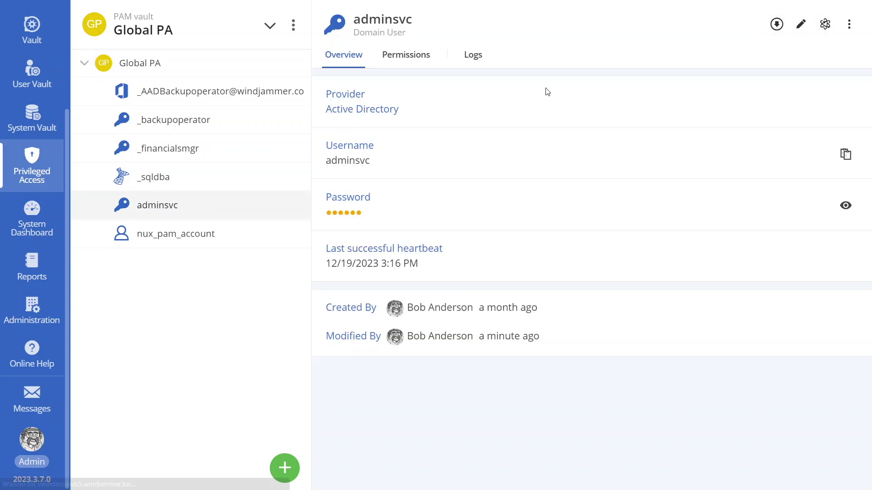
pyautogui.click(802, 24)
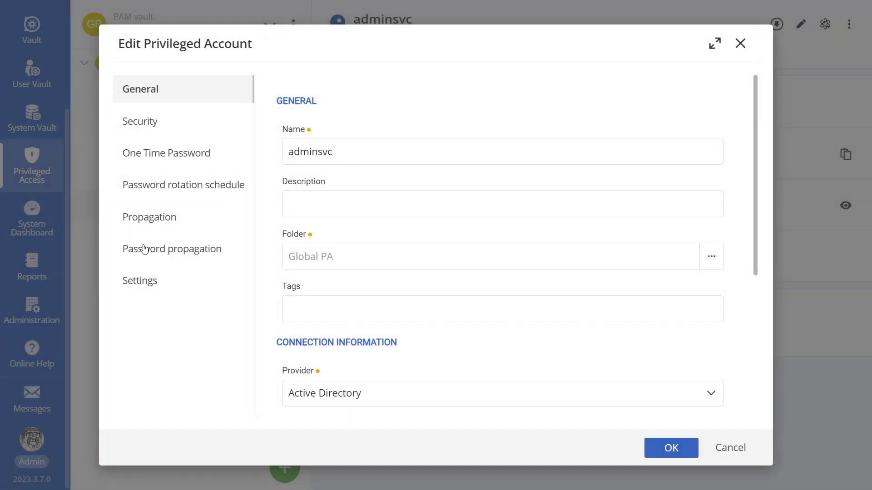
pyautogui.click(138, 220)
pyautogui.click(716, 166)
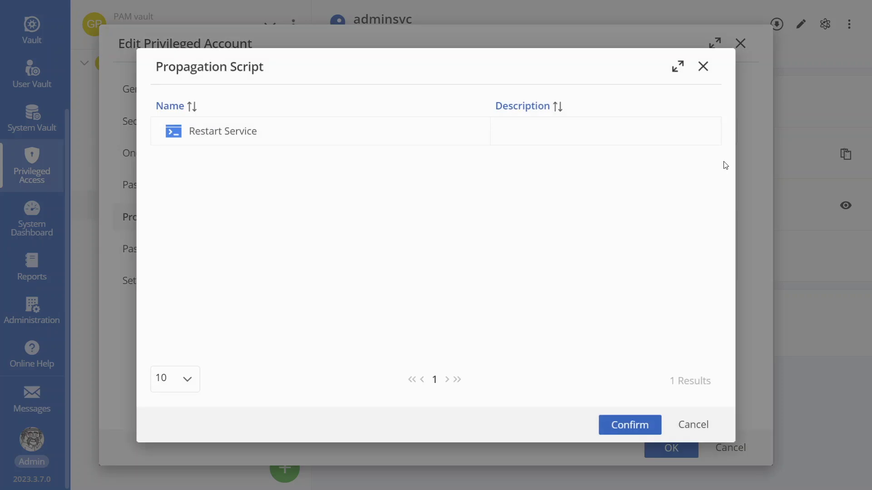
pyautogui.click(248, 138)
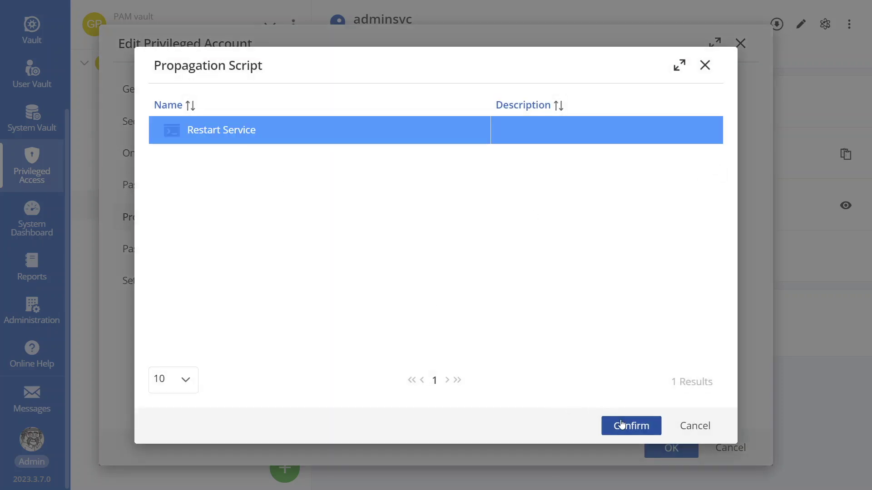